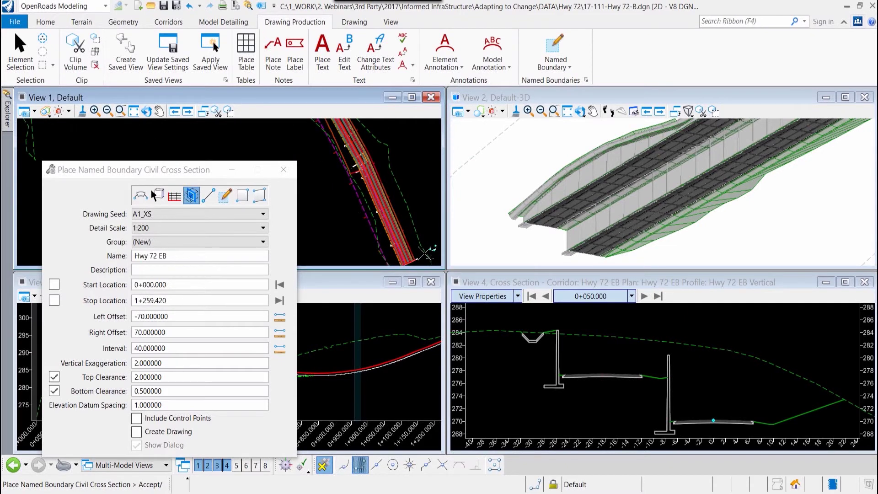
scroll(341, 220, down, 2)
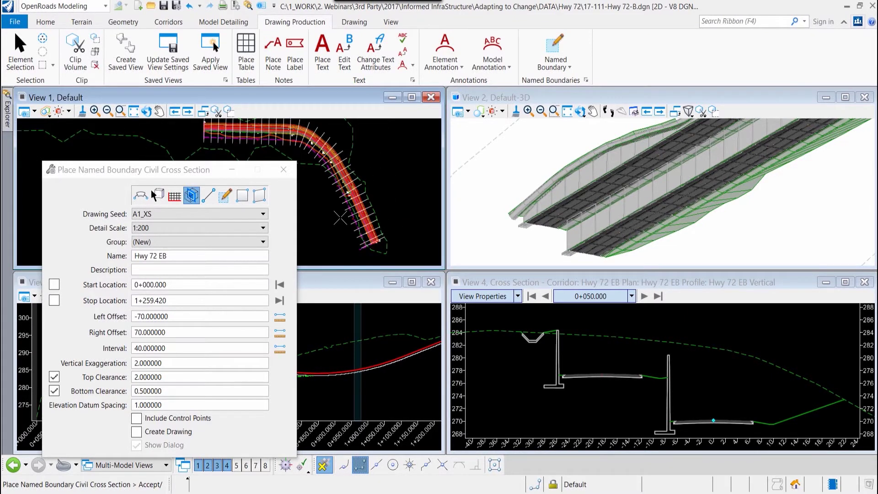
Accept the boundary placement and orbit View 2 to inspect the Hwy 72 EB boundary planes.
click(165, 139)
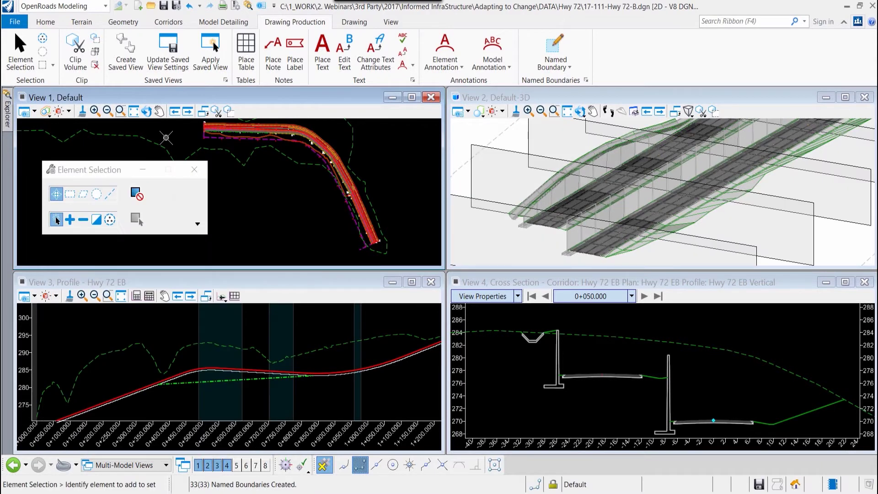
scroll(561, 201, down, 3)
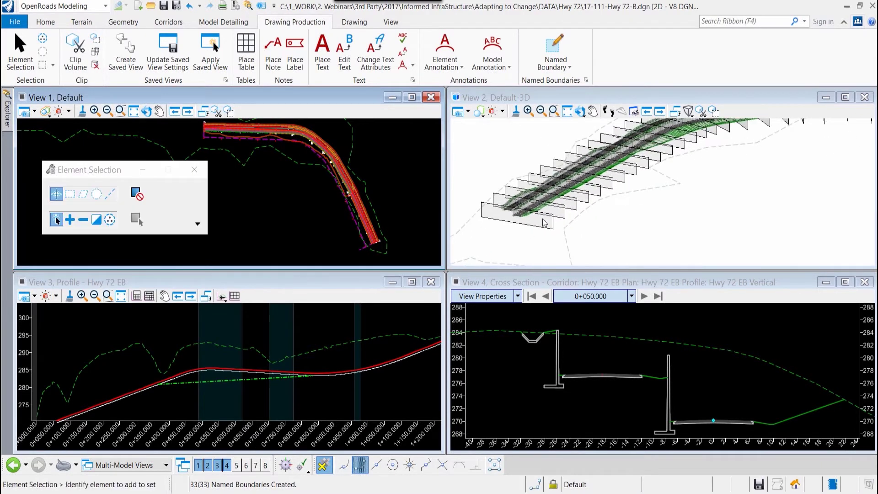
mouse_move(595, 193)
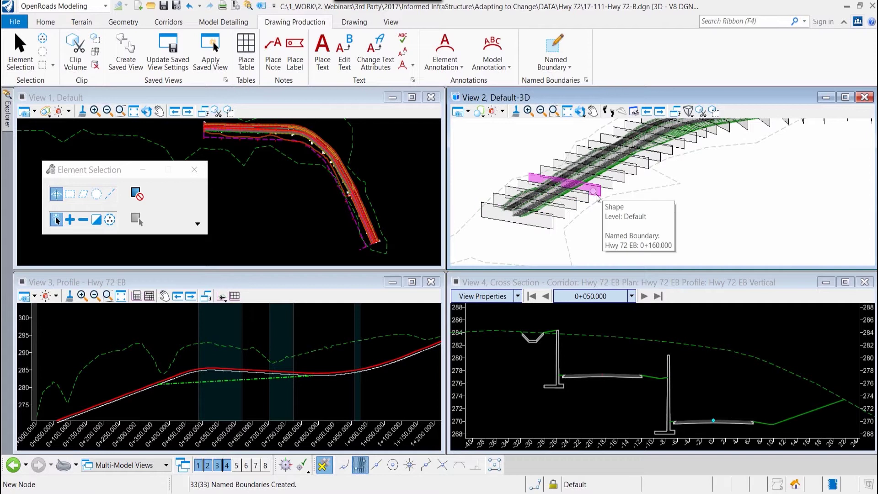
scroll(684, 196, up, 3)
scroll(643, 202, up, 3)
click(580, 111)
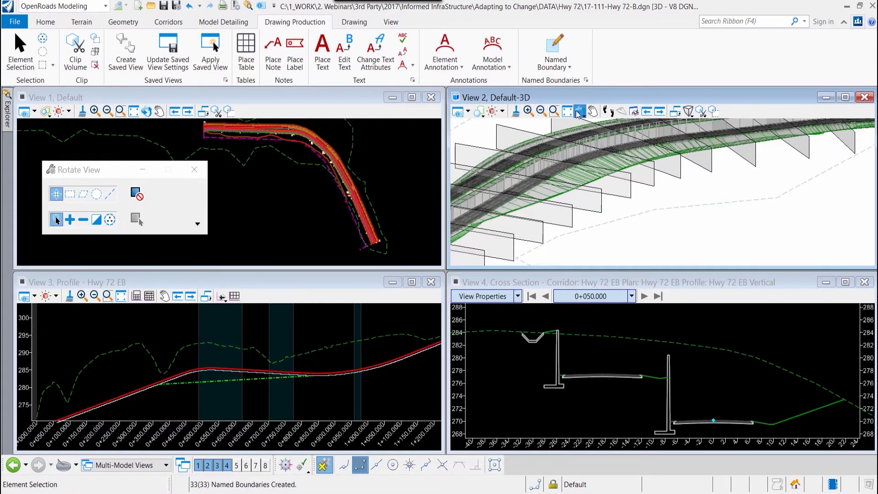
click(662, 189)
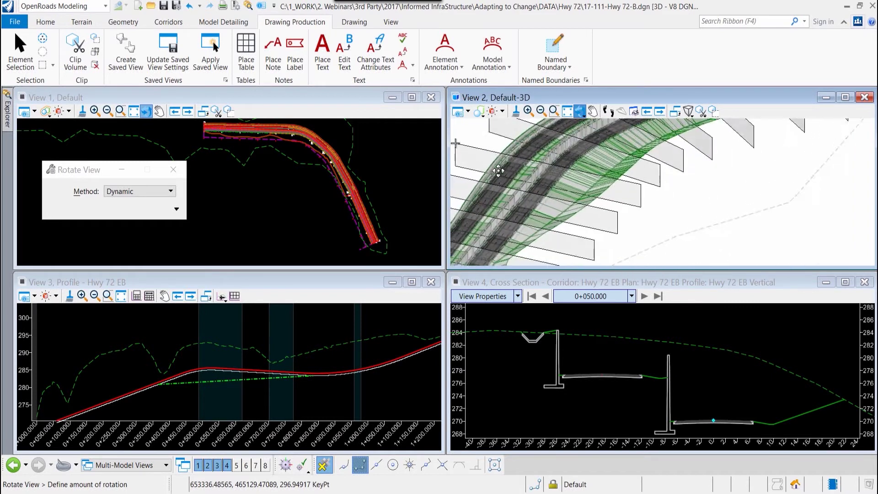
shift+middle_drag(489, 165, 570, 214)
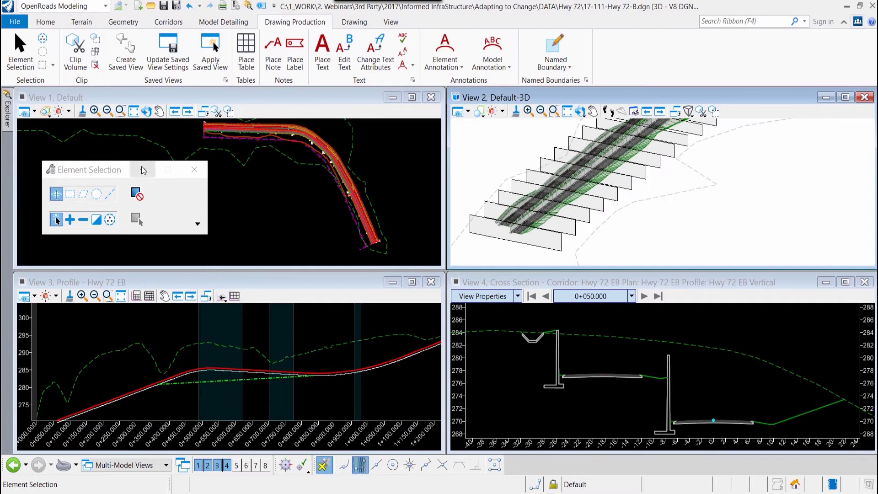
click(586, 81)
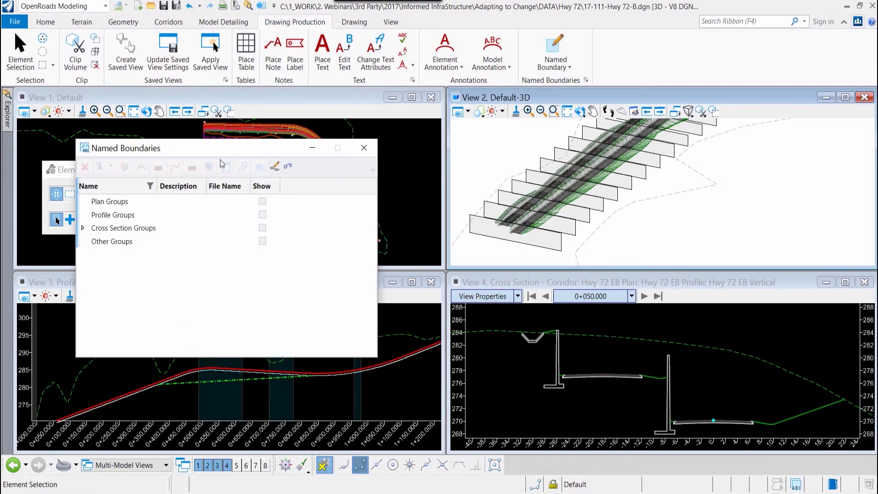
Expand the Hwy 72 EB cross section group, highlighting stations and toggling boundary visibility.
click(107, 219)
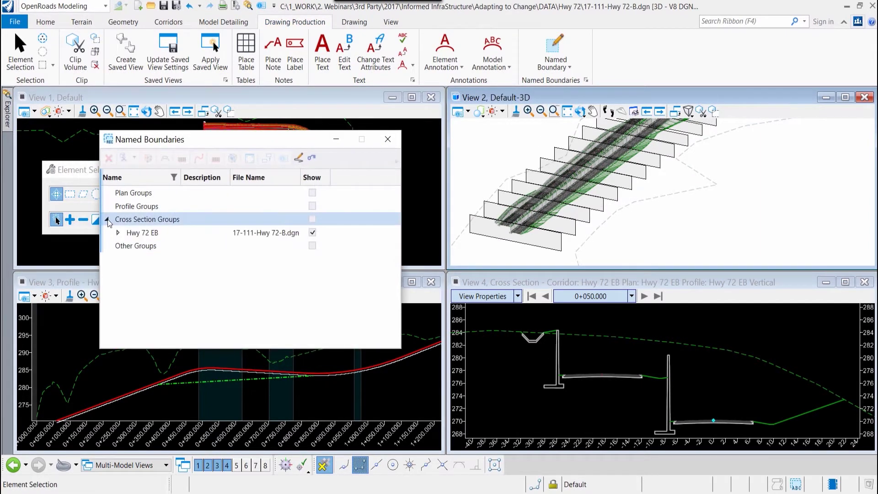
click(117, 233)
click(154, 246)
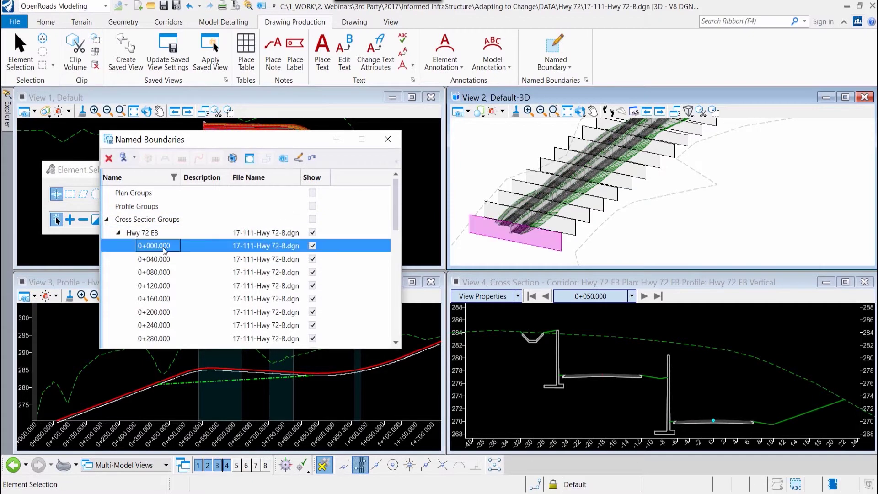
click(158, 259)
click(167, 273)
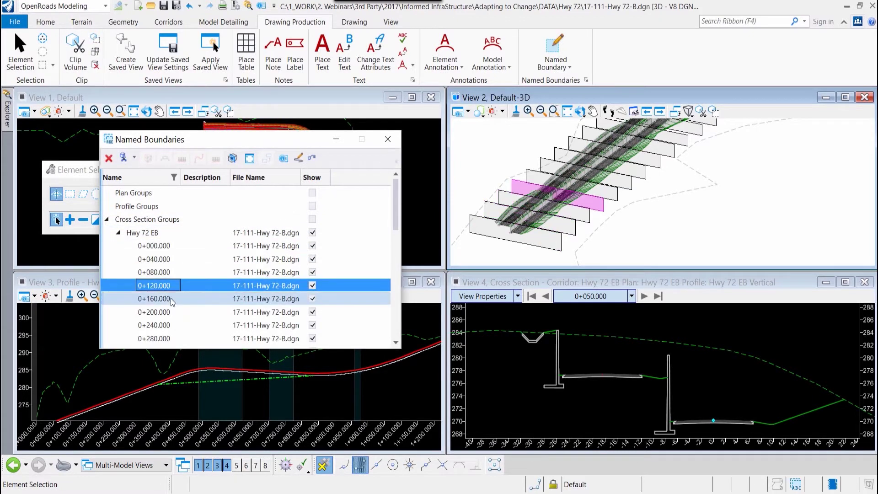
click(312, 233)
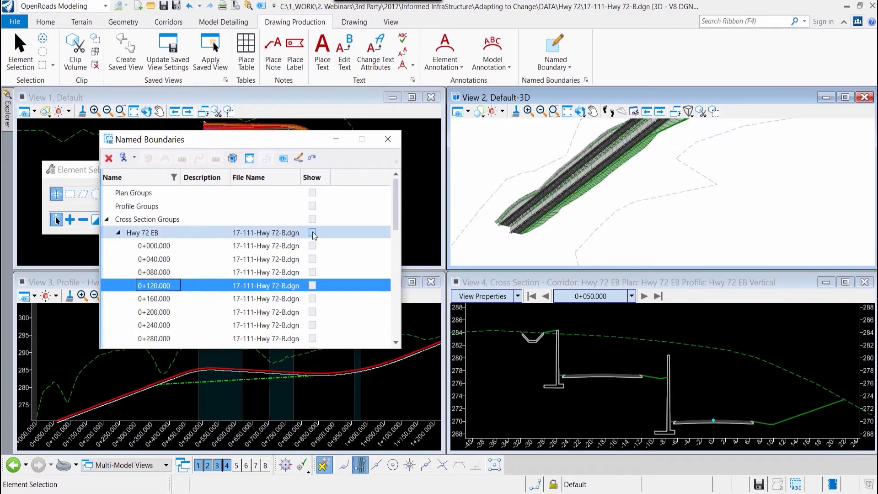
click(313, 233)
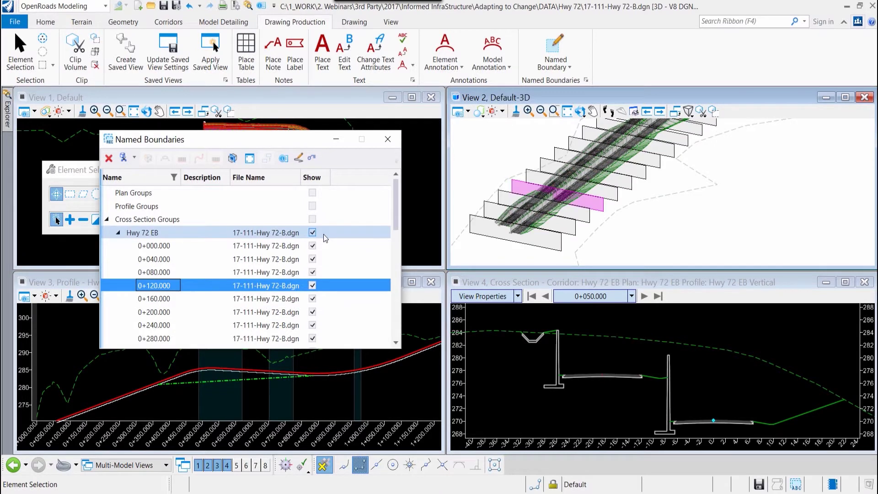
Create cross section drawings for all Hwy 72 EB stations and open the 0+480.000 sheet.
click(239, 237)
right_click(203, 232)
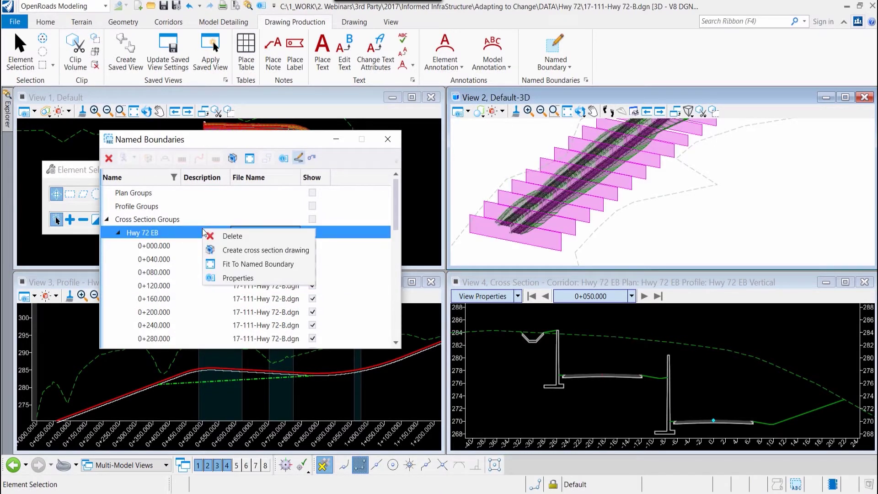
click(240, 251)
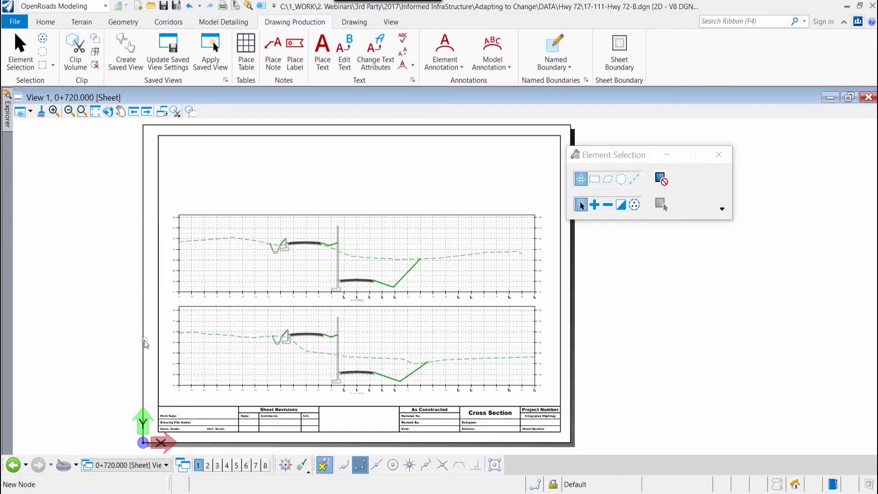
click(141, 465)
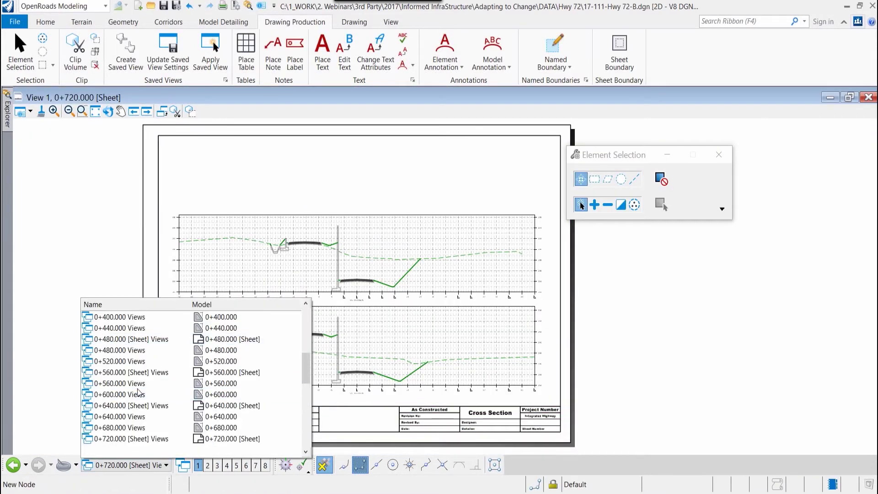
click(134, 338)
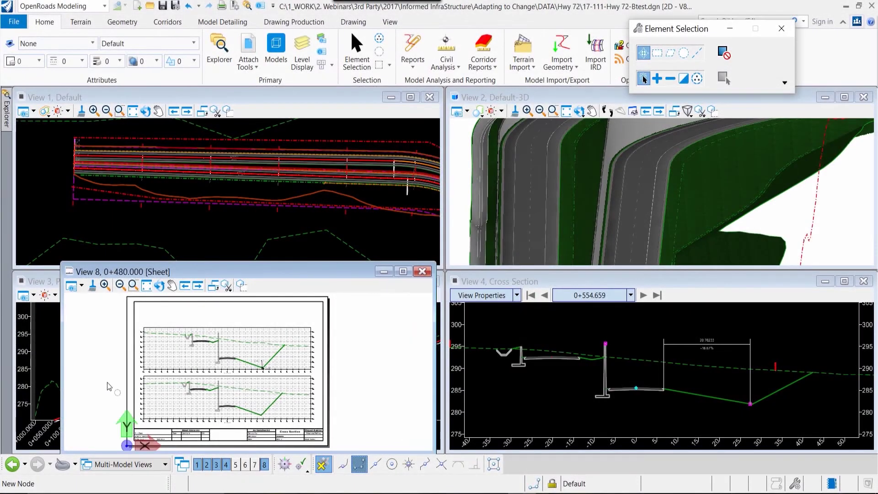
Widen and pan the 0+480.000 sheet window to close in on its cross sections.
drag(60, 367, 37, 368)
scroll(206, 370, up, 3)
click(149, 285)
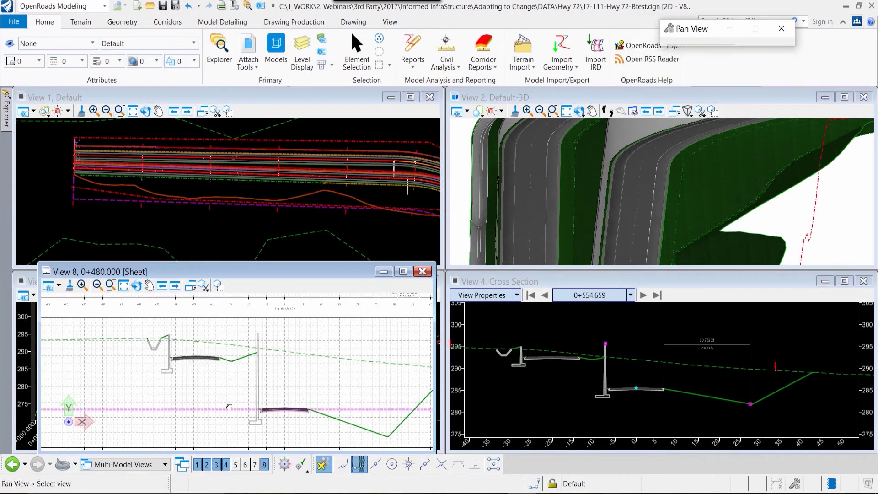
drag(223, 383, 188, 391)
middle_drag(188, 390, 162, 393)
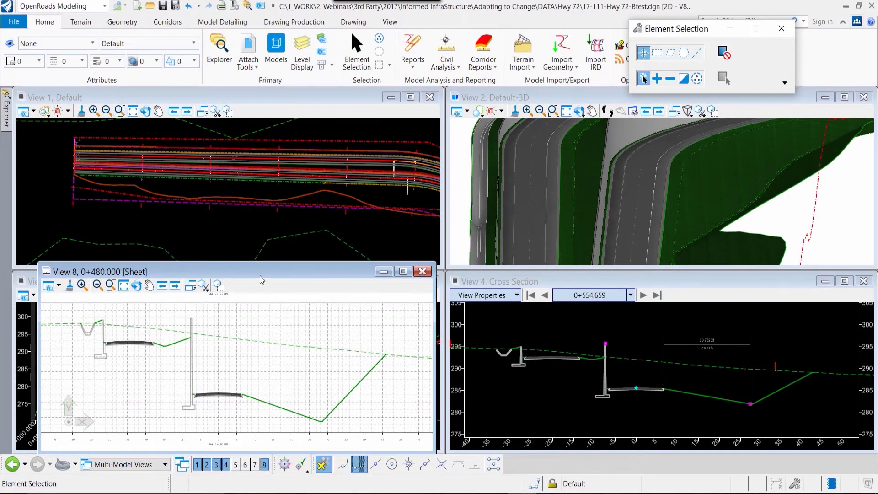
drag(260, 279, 249, 273)
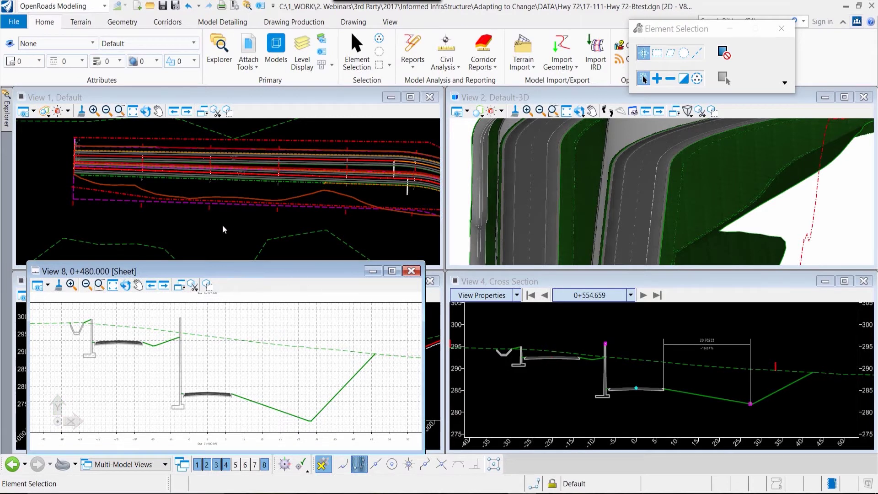
click(128, 218)
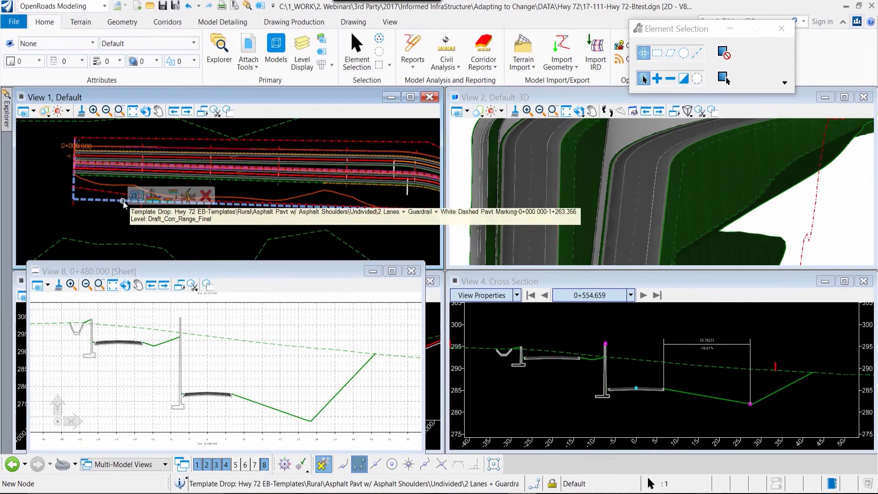
Replace the 16.67% slope at point EC_DITCH_IN_R in the template drop and reprocess the corridor.
click(151, 199)
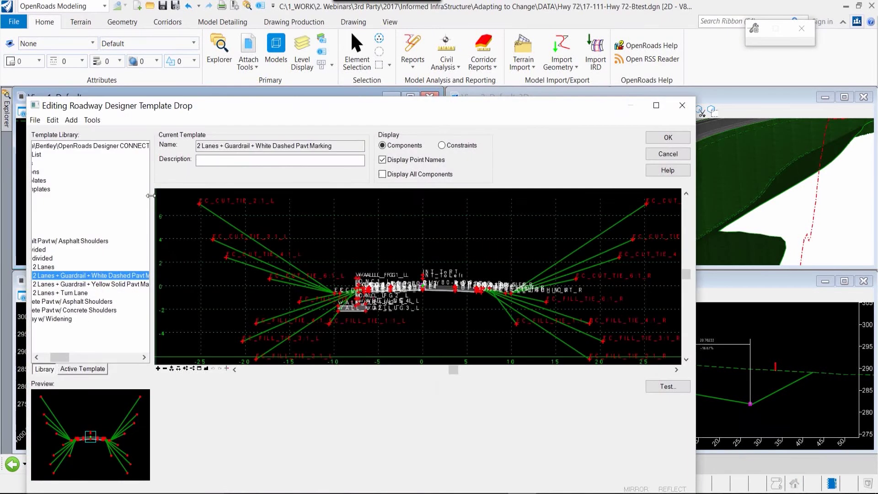
scroll(493, 314, up, 2)
scroll(460, 281, up, 2)
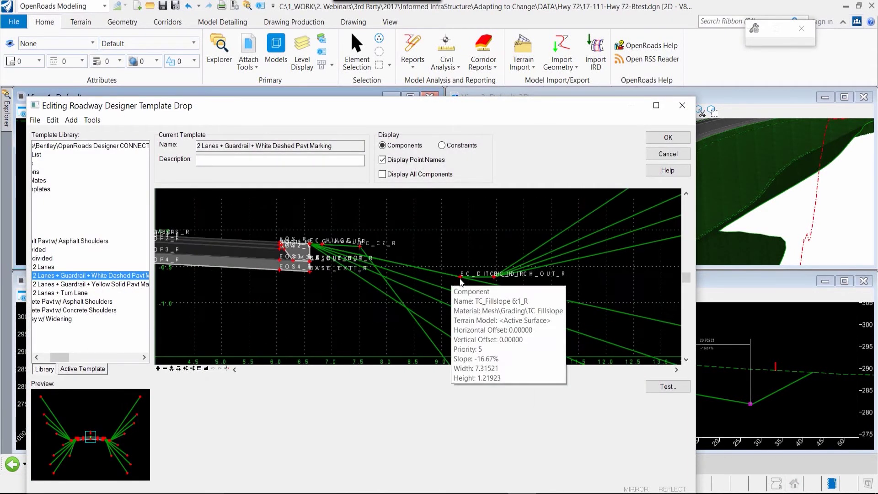
double_click(460, 281)
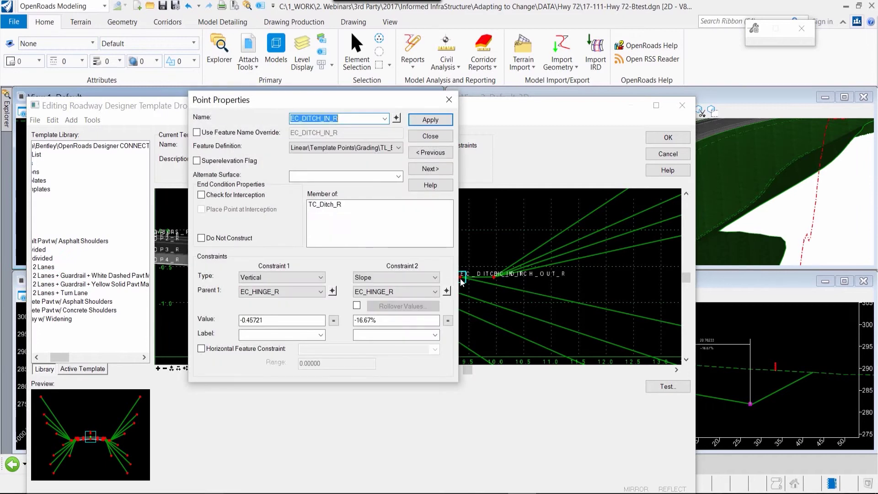
double_click(359, 320)
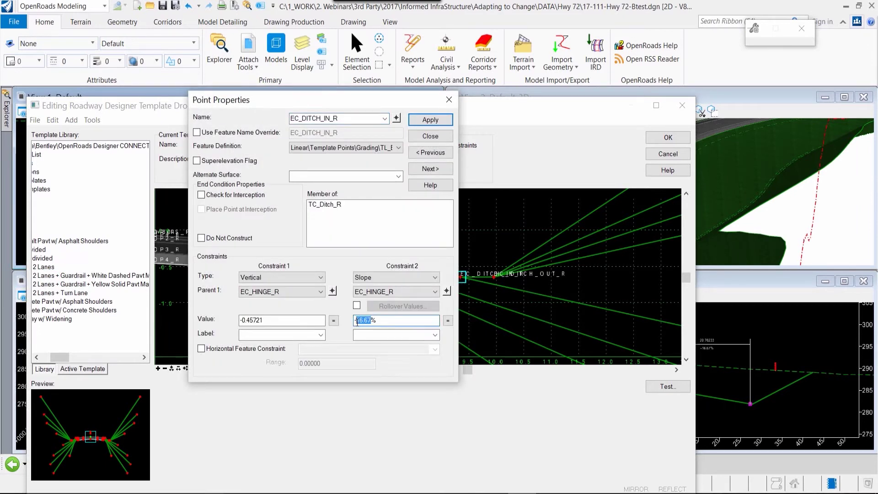
text(-50)
click(430, 120)
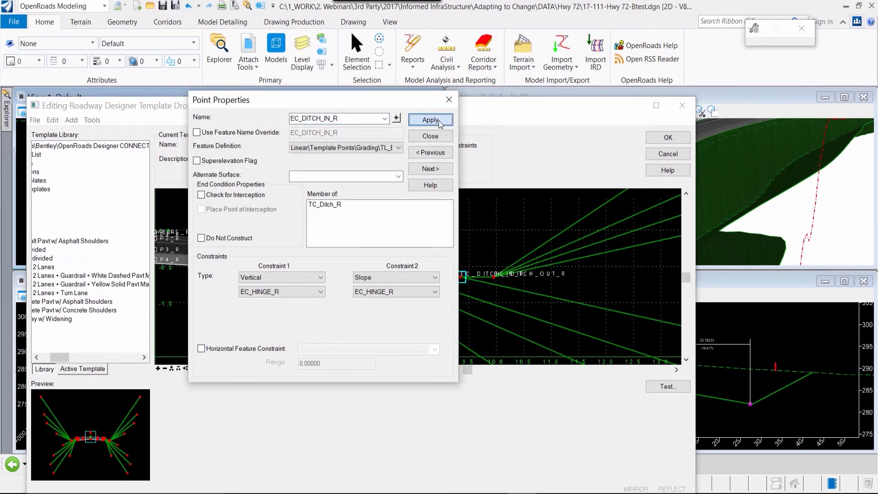
click(430, 136)
click(667, 138)
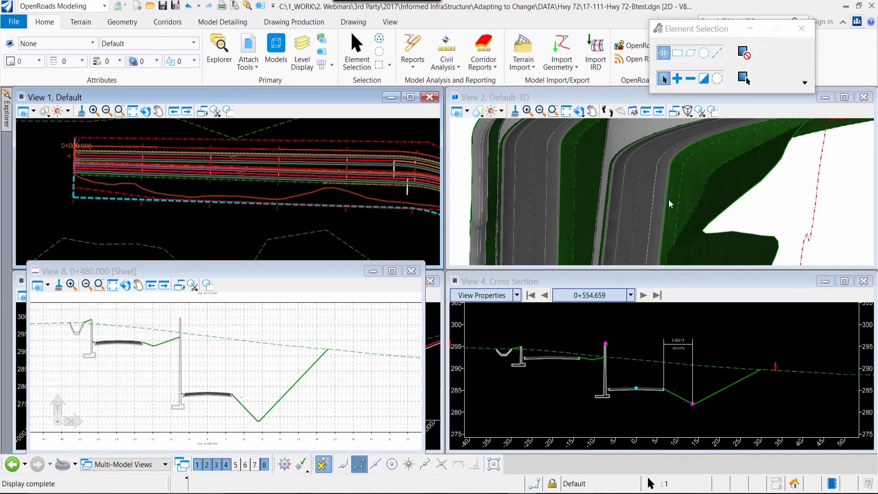
middle_drag(336, 235, 240, 208)
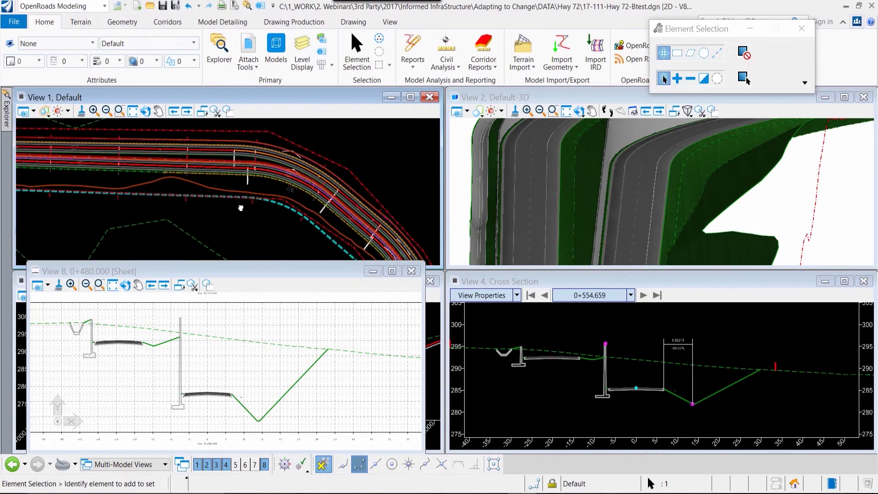
scroll(247, 206, up, 1)
scroll(261, 189, up, 1)
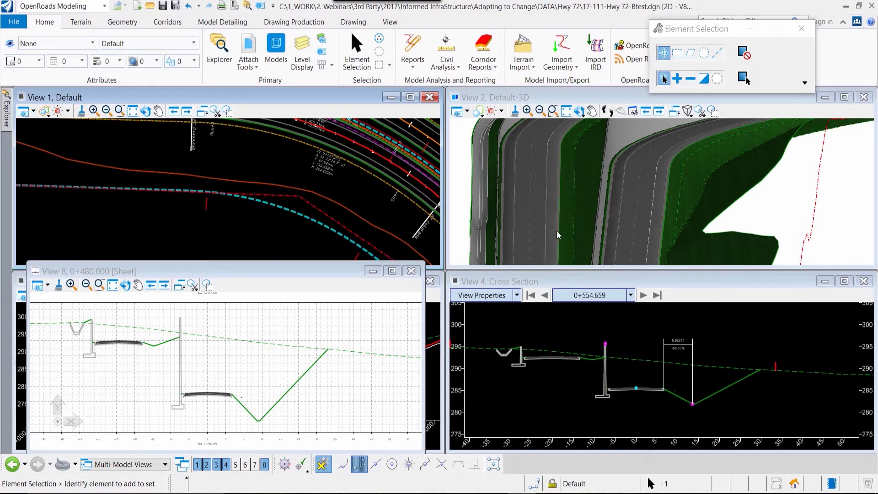
scroll(741, 336, up, 1)
scroll(769, 339, up, 2)
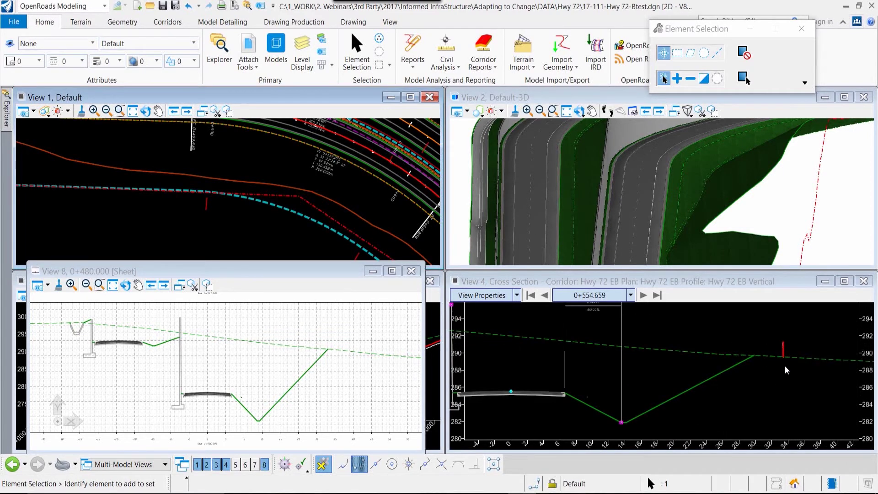
scroll(786, 371, down, 2)
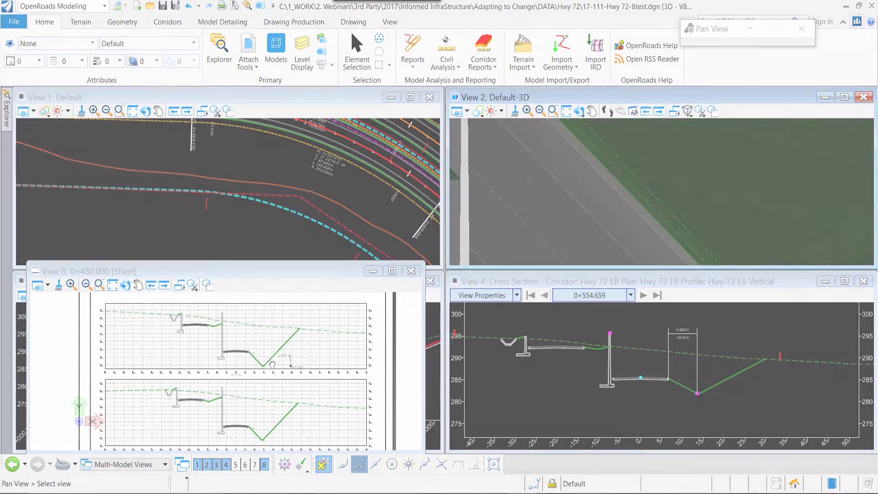
scroll(445, 306, up, 2)
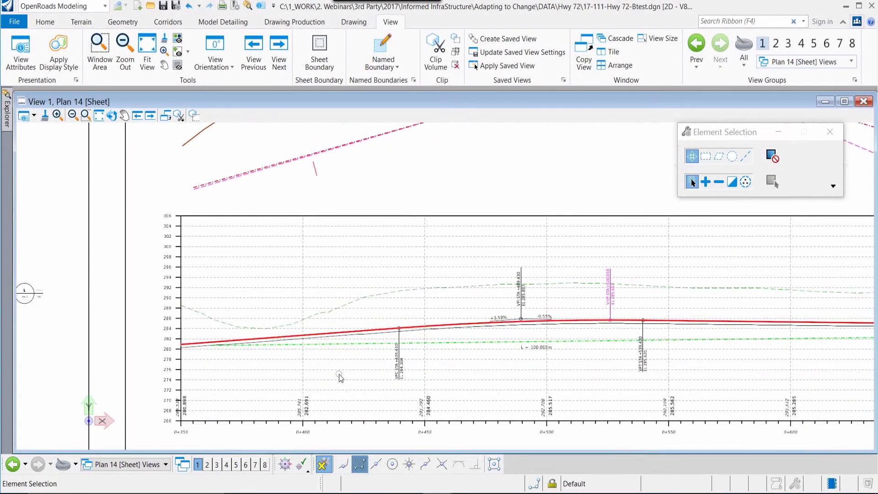
scroll(378, 325, up, 2)
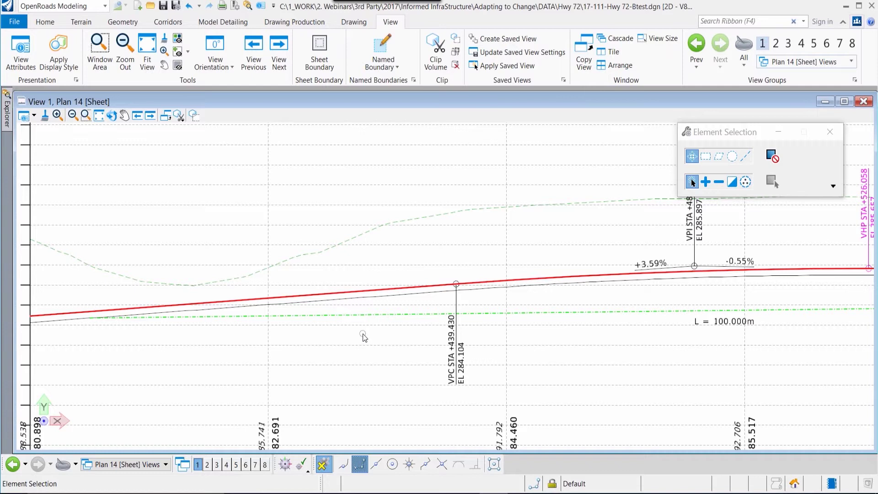
scroll(362, 336, down, 2)
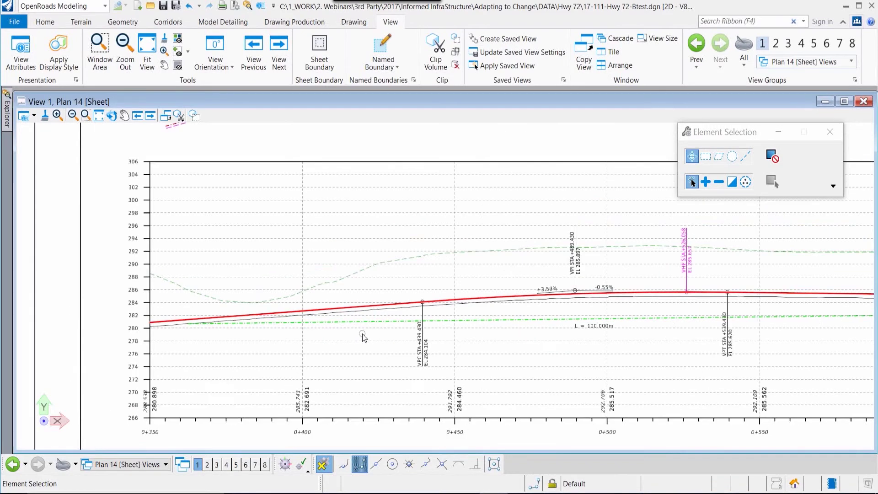
Switch the view to the Profile 6 model from the saved view groups list.
click(124, 465)
click(117, 416)
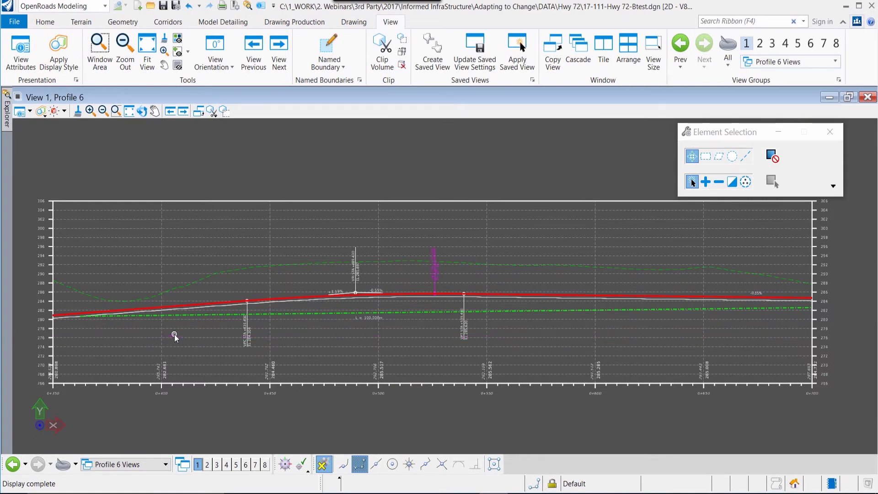
click(295, 25)
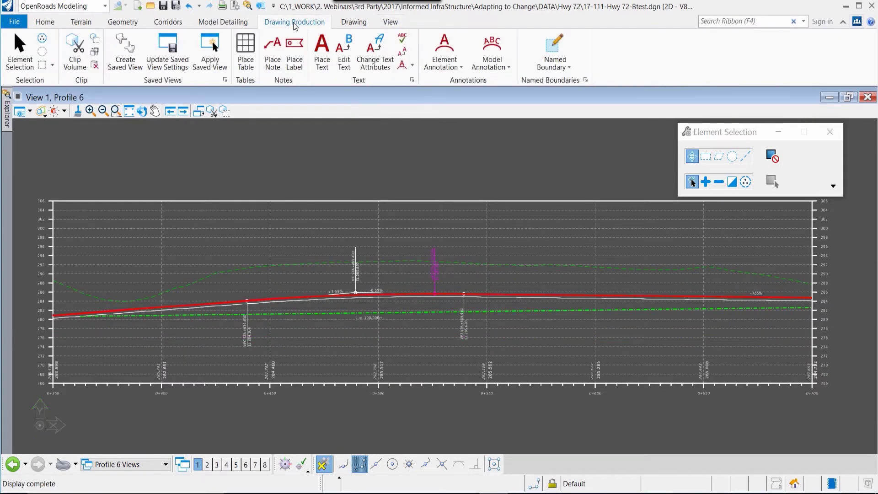
Place a _Lbl_Prof_Sta-Elev label at the ditch profile start (STA 0+362.500, EL 280.698).
click(294, 52)
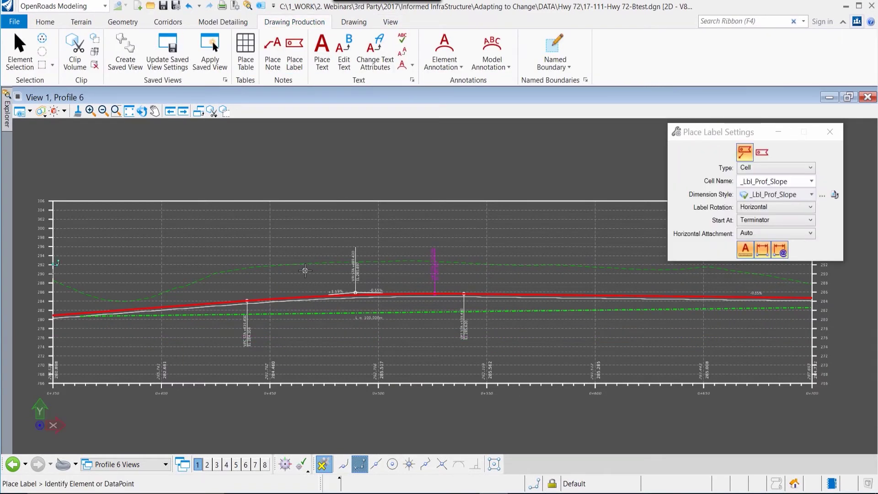
click(811, 181)
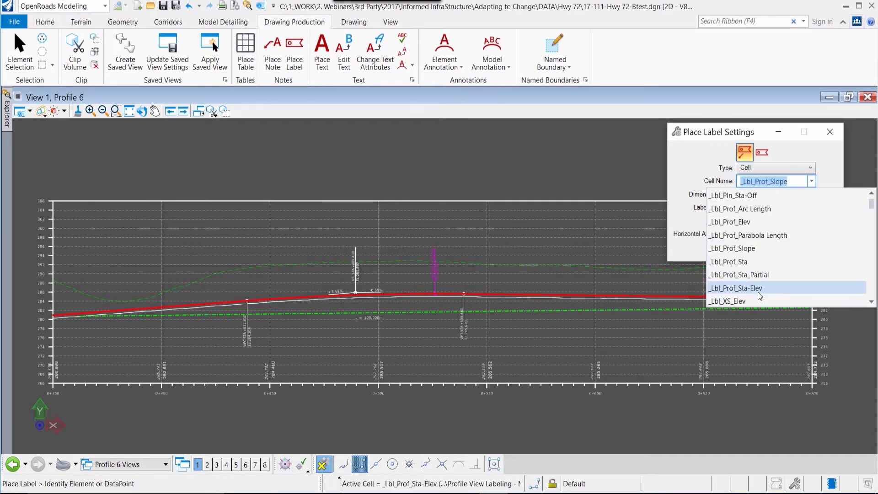
click(741, 288)
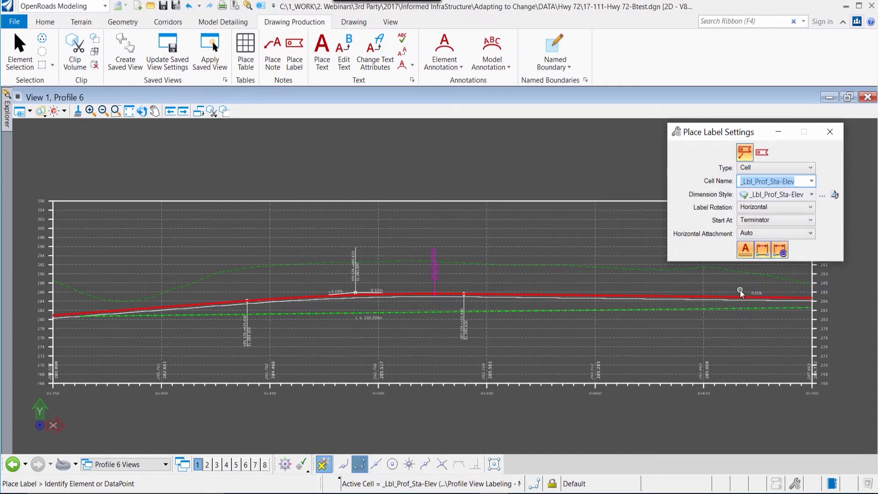
scroll(86, 329, up, 5)
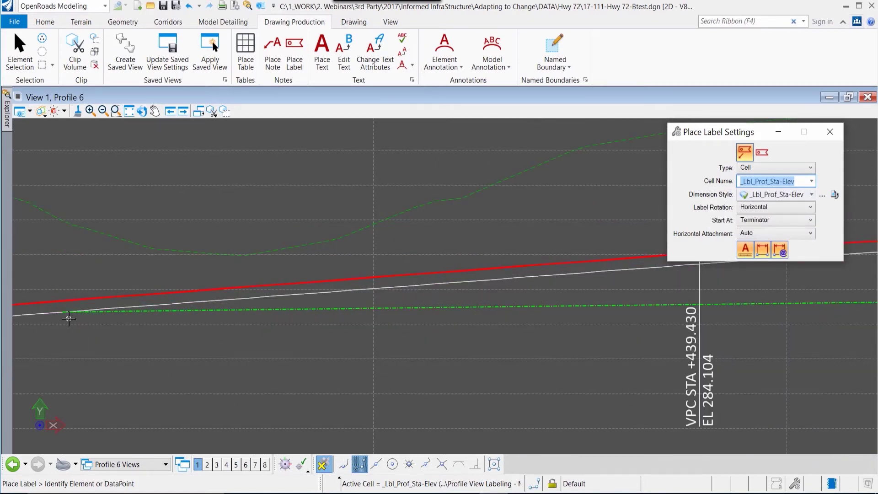
scroll(69, 318, up, 2)
click(101, 306)
click(115, 309)
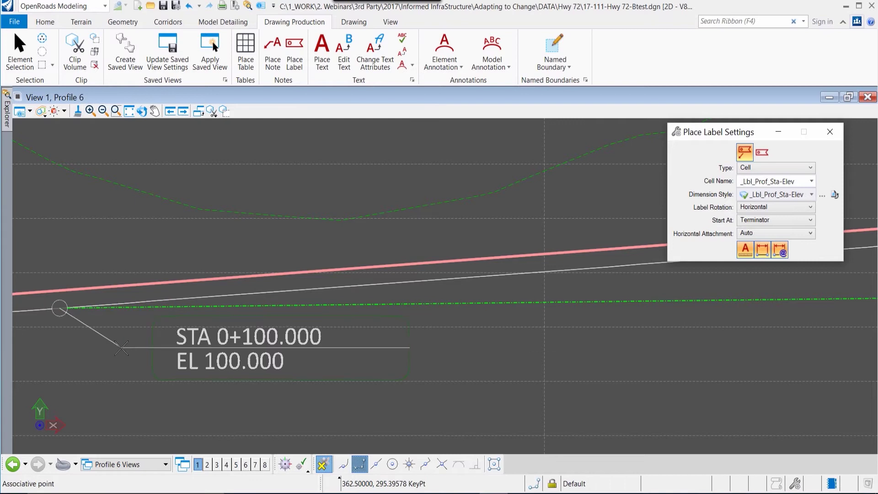
scroll(131, 343, down, 2)
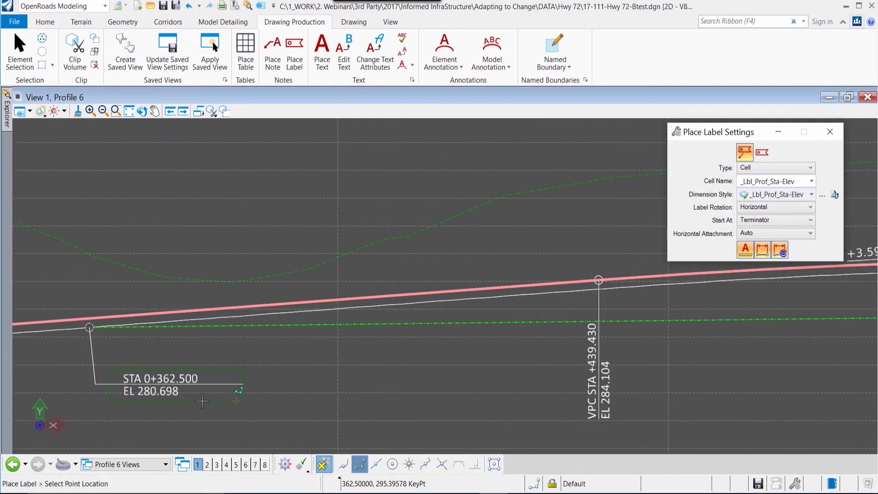
click(141, 464)
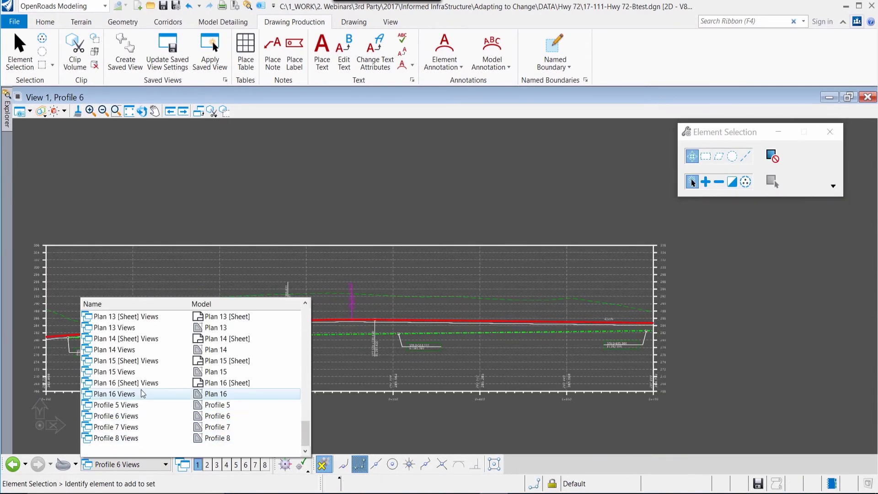
Check the new label on the Plan 14 sheet, then restore the Multi-Model Views layout.
click(146, 339)
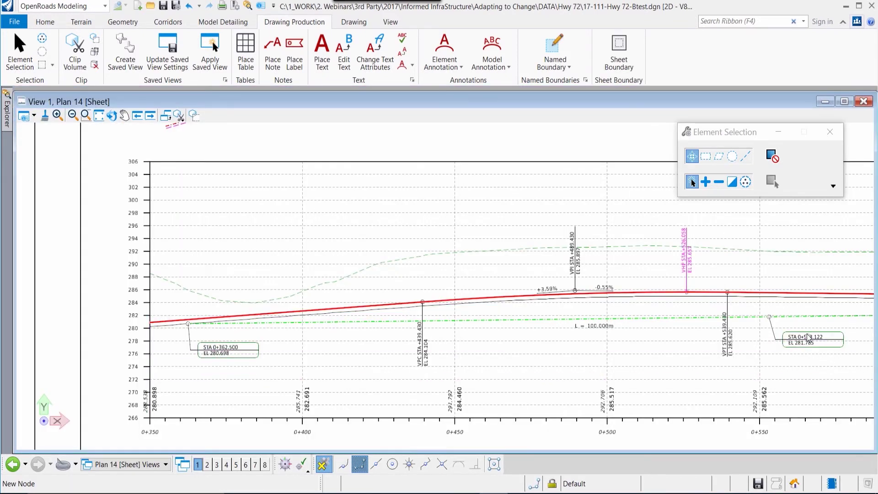
scroll(809, 338, down, 2)
scroll(617, 353, down, 1)
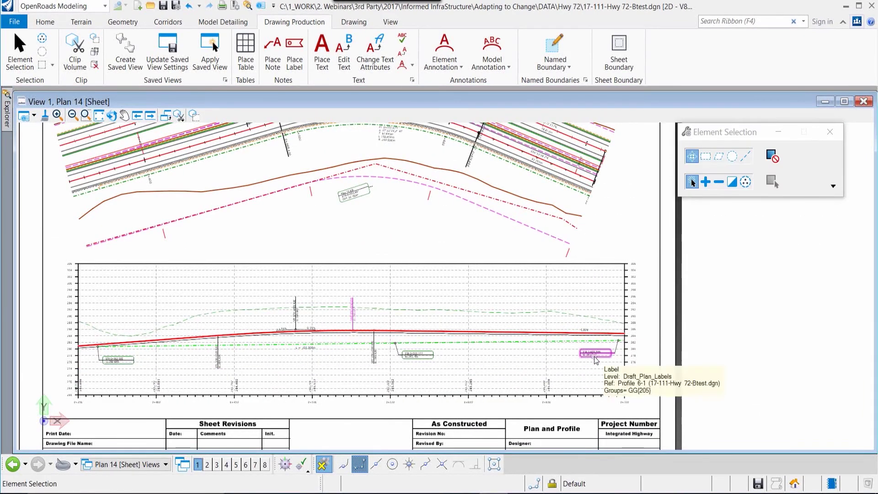
click(143, 464)
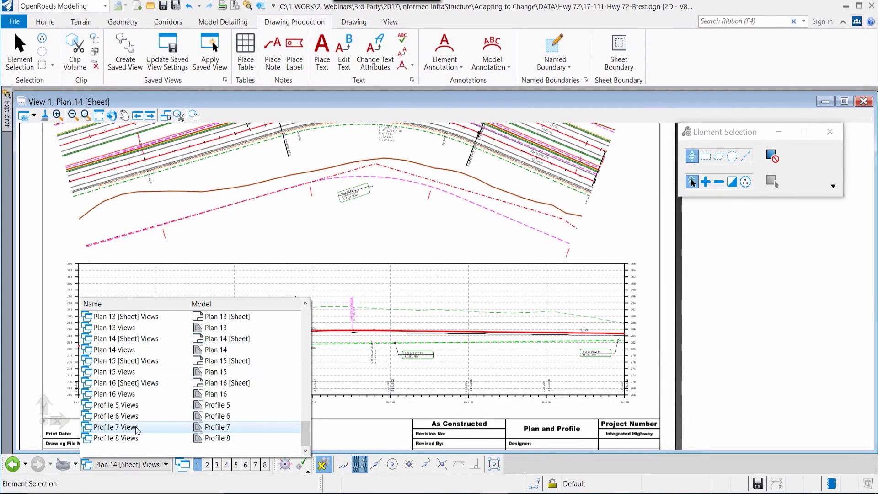
scroll(137, 430, up, 4)
click(140, 408)
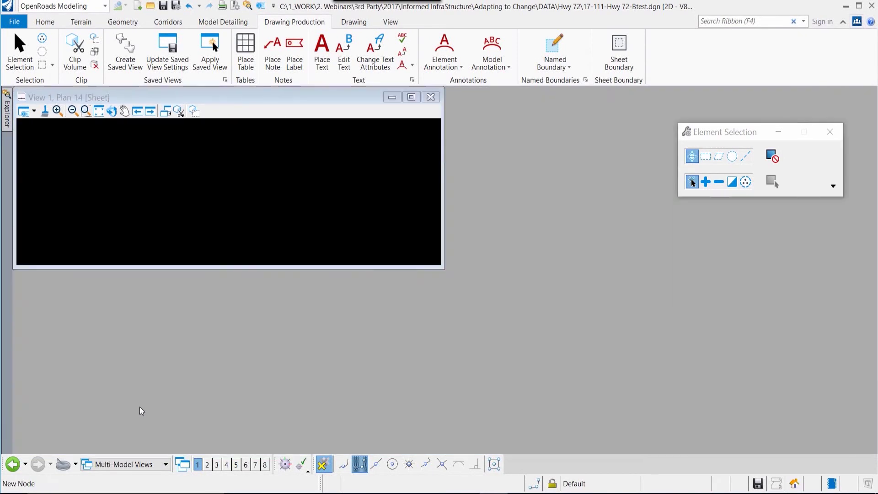
scroll(202, 382, up, 2)
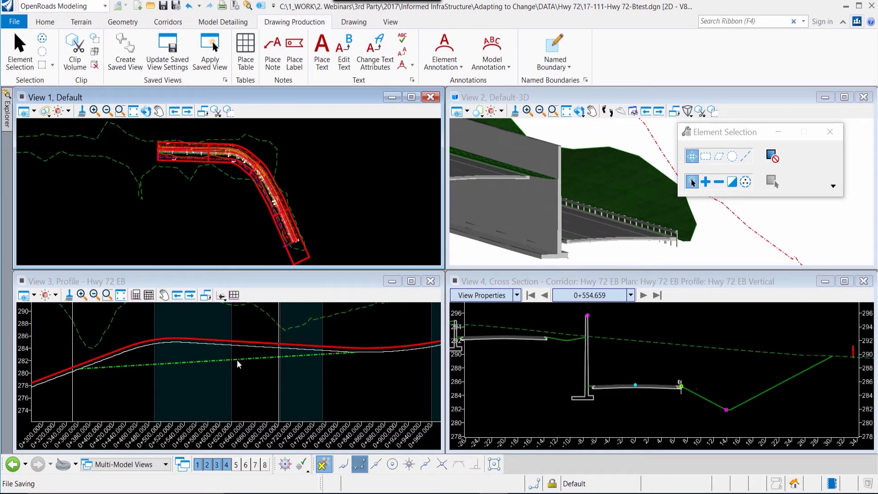
Show the Plan 14 sheet in View 8 and pan to the STA 0+357.500 ditch label.
click(265, 464)
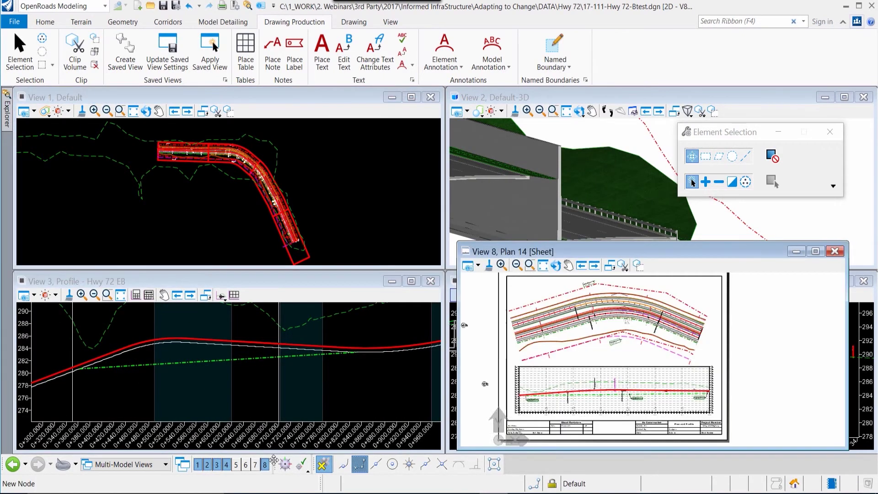
scroll(612, 351, up, 5)
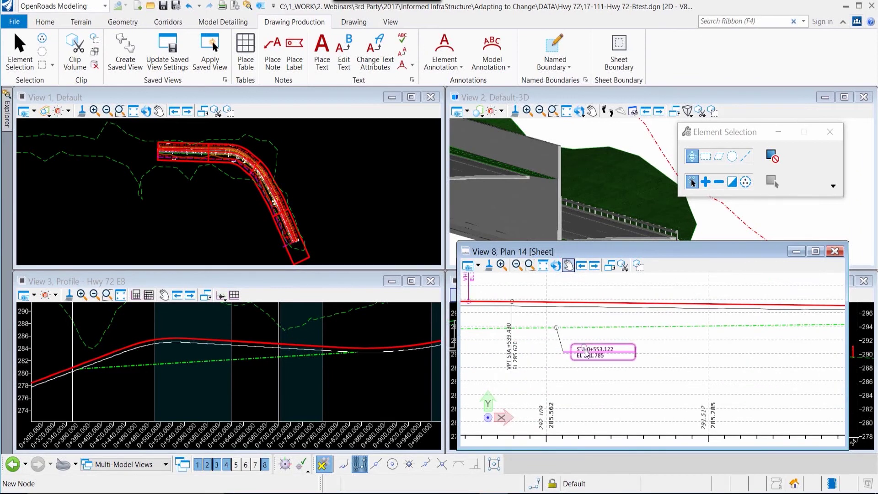
scroll(587, 355, down, 3)
mouse_move(571, 343)
middle_down()
mouse_move(571, 371)
mouse_move(597, 384)
middle_up()
scroll(571, 371, up, 3)
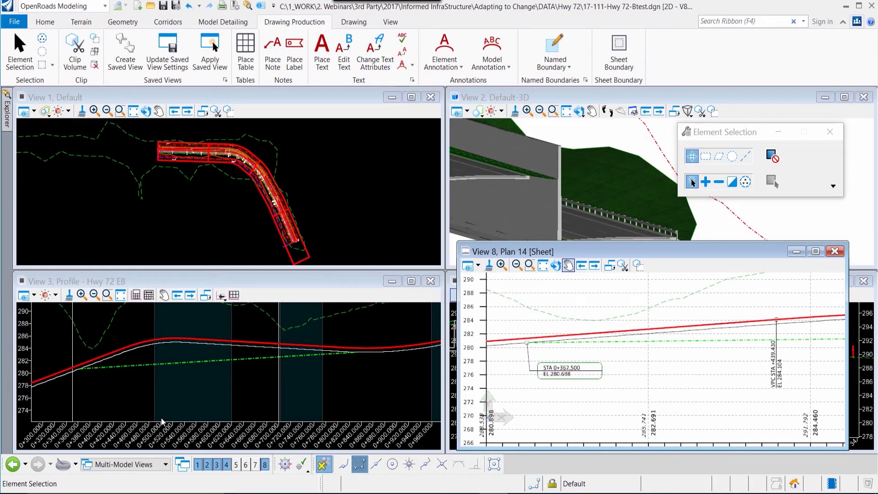
click(144, 371)
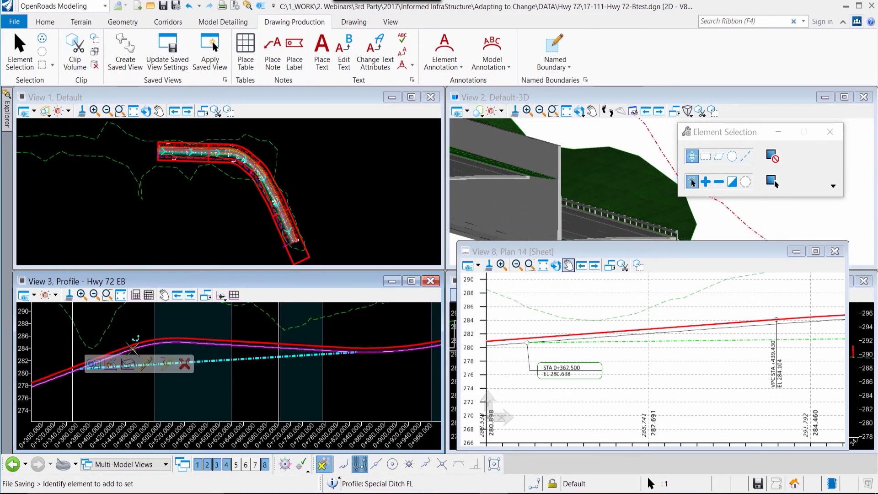
Drag the Special Ditch FL start point to station 0+402.500, then to 0+461.806.
mouse_move(567, 410)
middle_down()
mouse_move(588, 406)
mouse_move(496, 402)
middle_up()
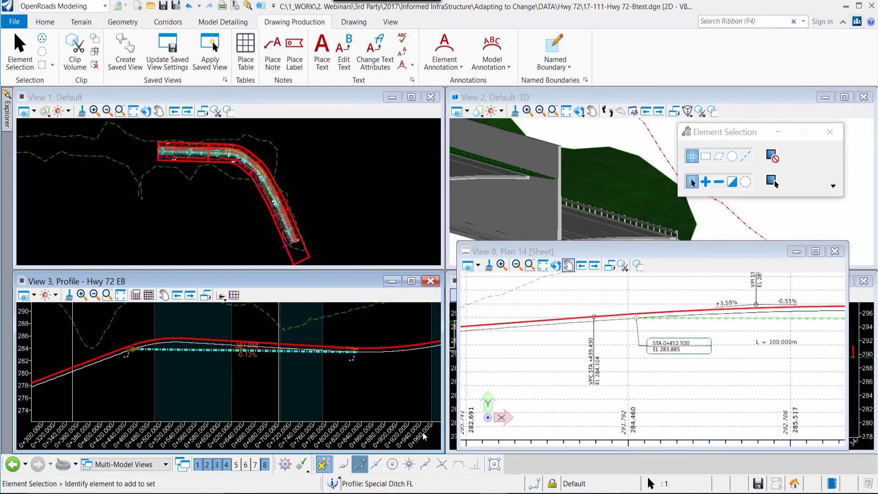
drag(134, 352, 104, 361)
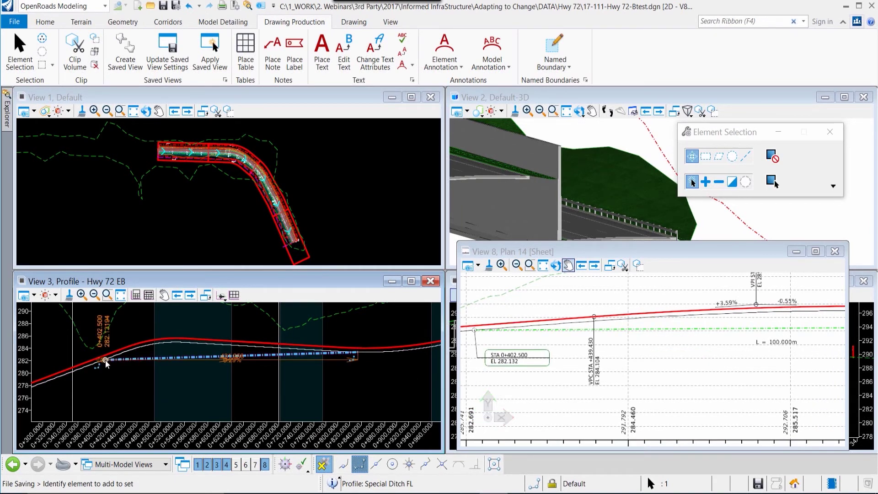
mouse_move(107, 364)
mouse_down()
mouse_move(160, 398)
mouse_move(100, 361)
mouse_up()
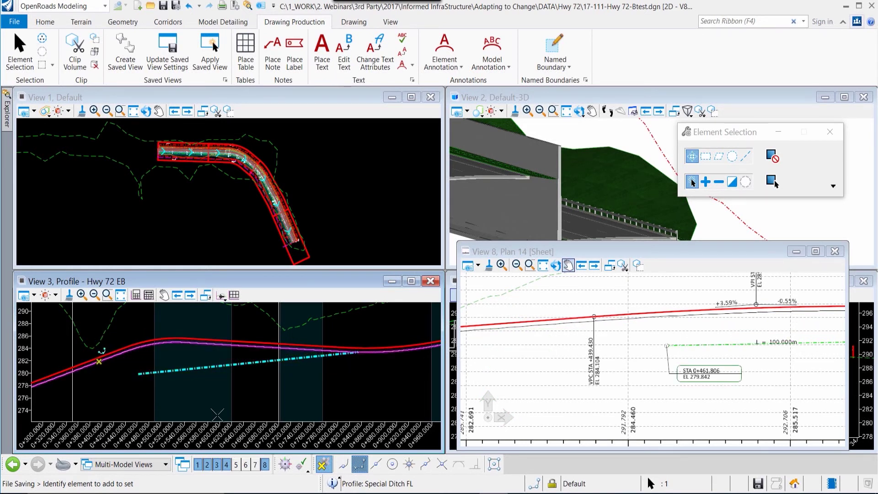